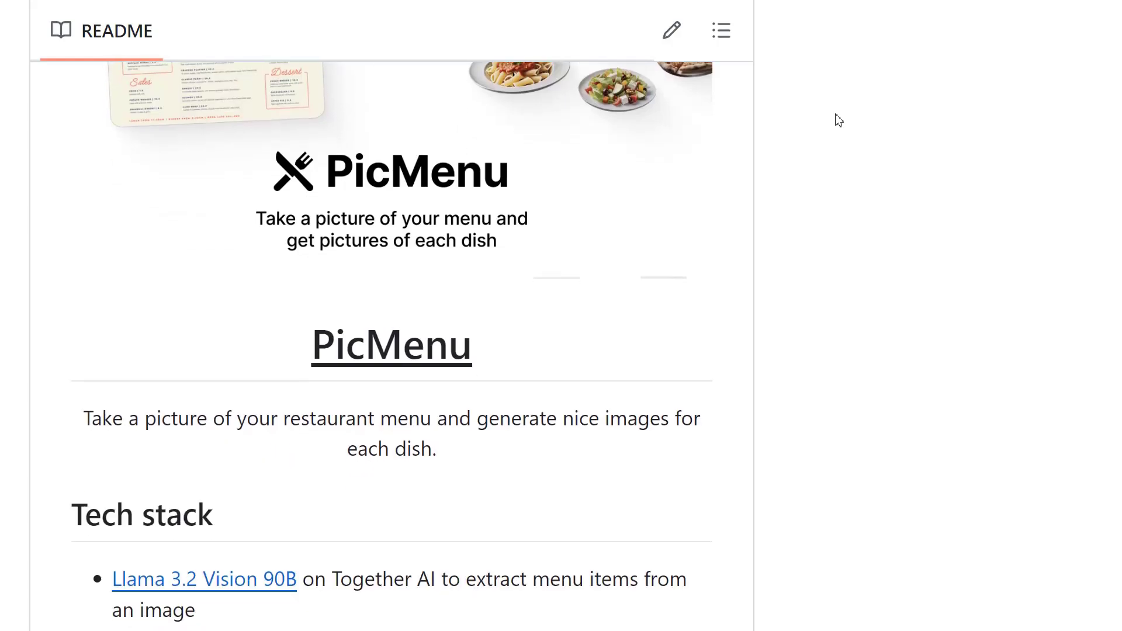
scroll(839, 121, down, 2)
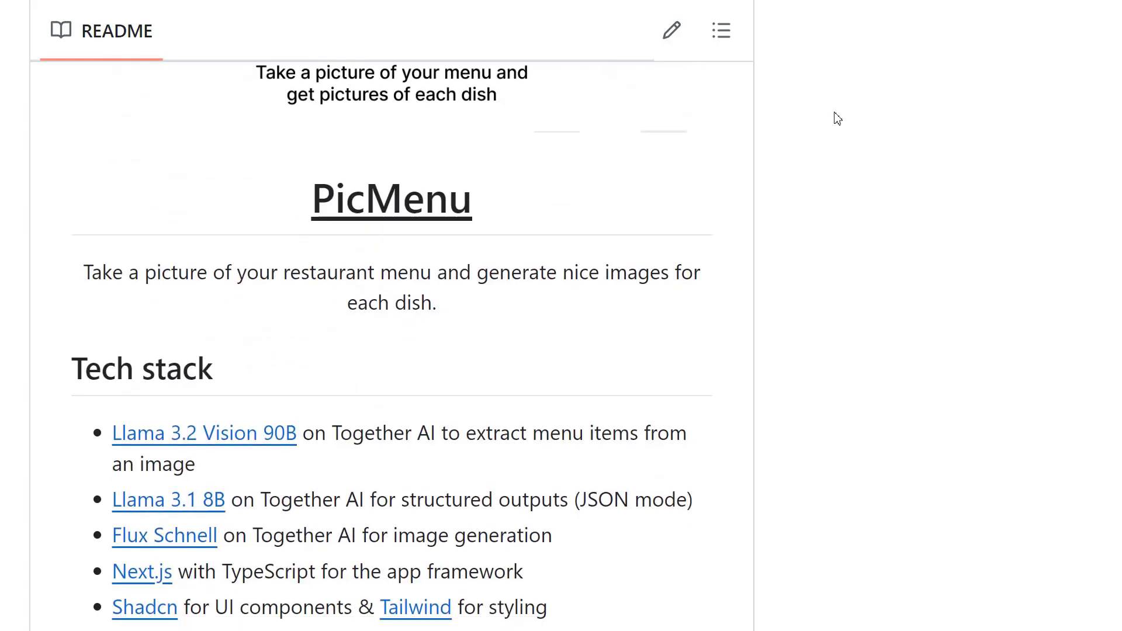
scroll(839, 118, down, 2)
scroll(839, 118, down, 2)
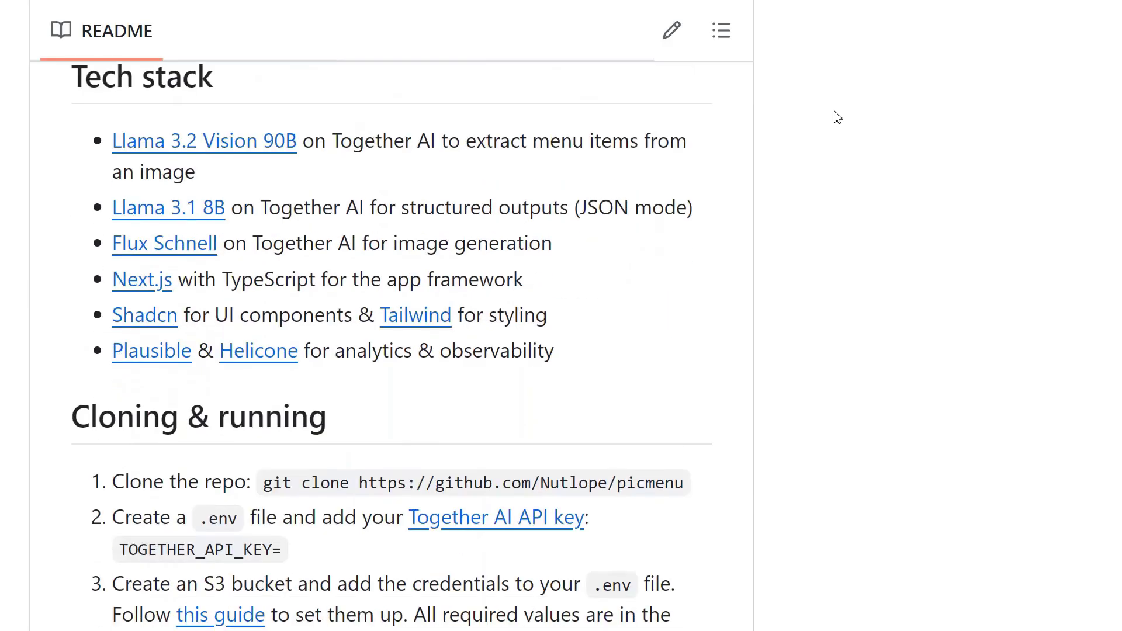
scroll(837, 118, down, 2)
scroll(838, 111, down, 2)
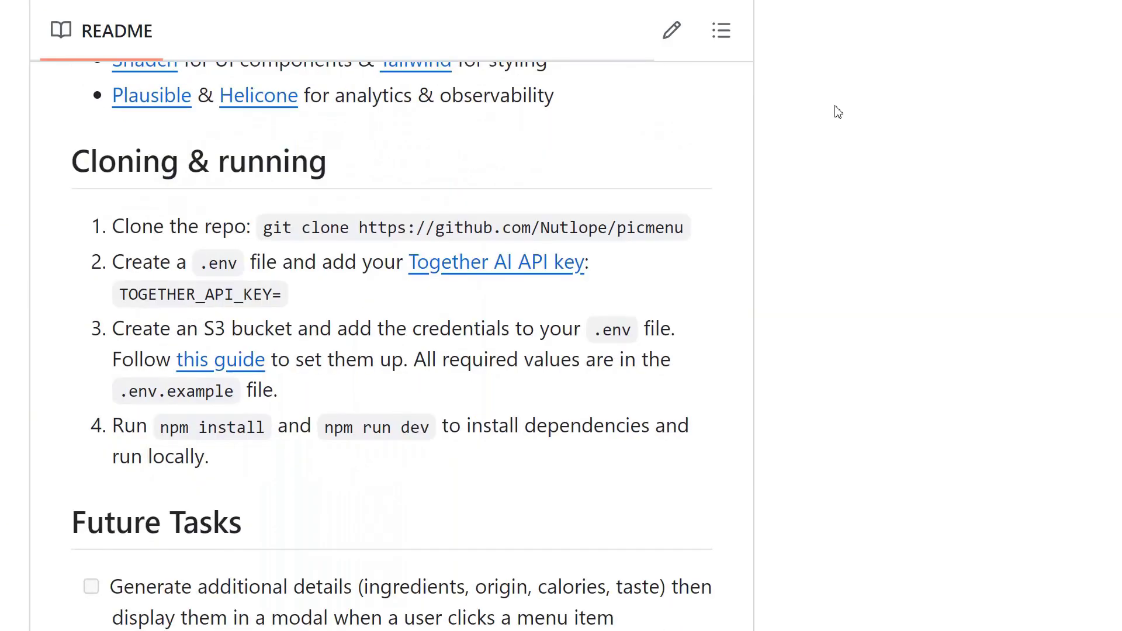
scroll(838, 109, down, 2)
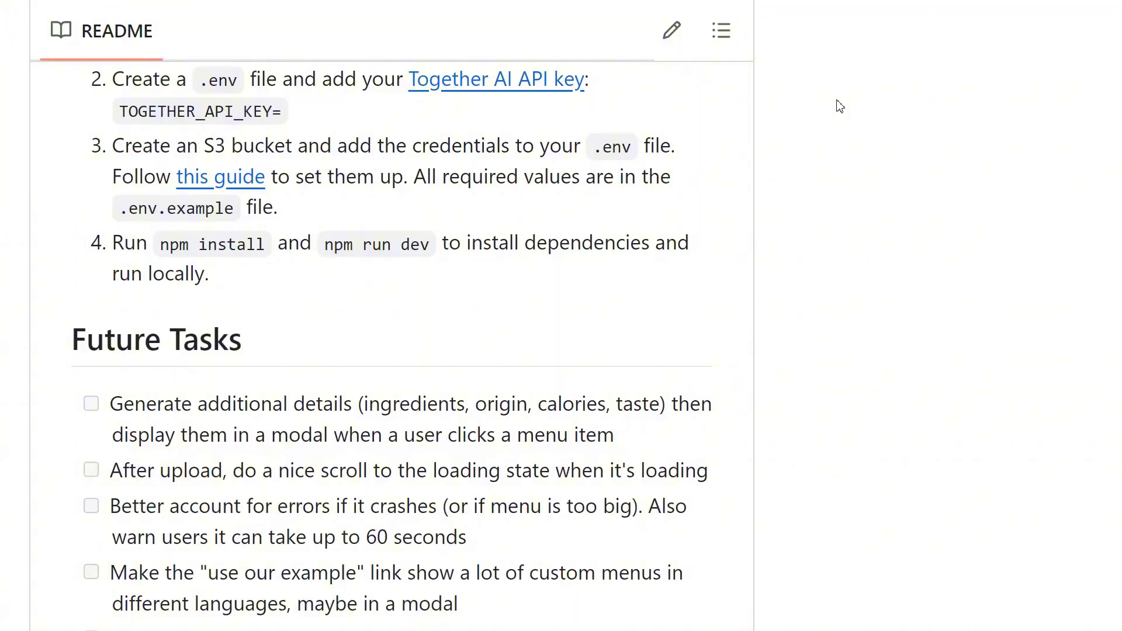
scroll(840, 107, down, 2)
scroll(841, 107, down, 2)
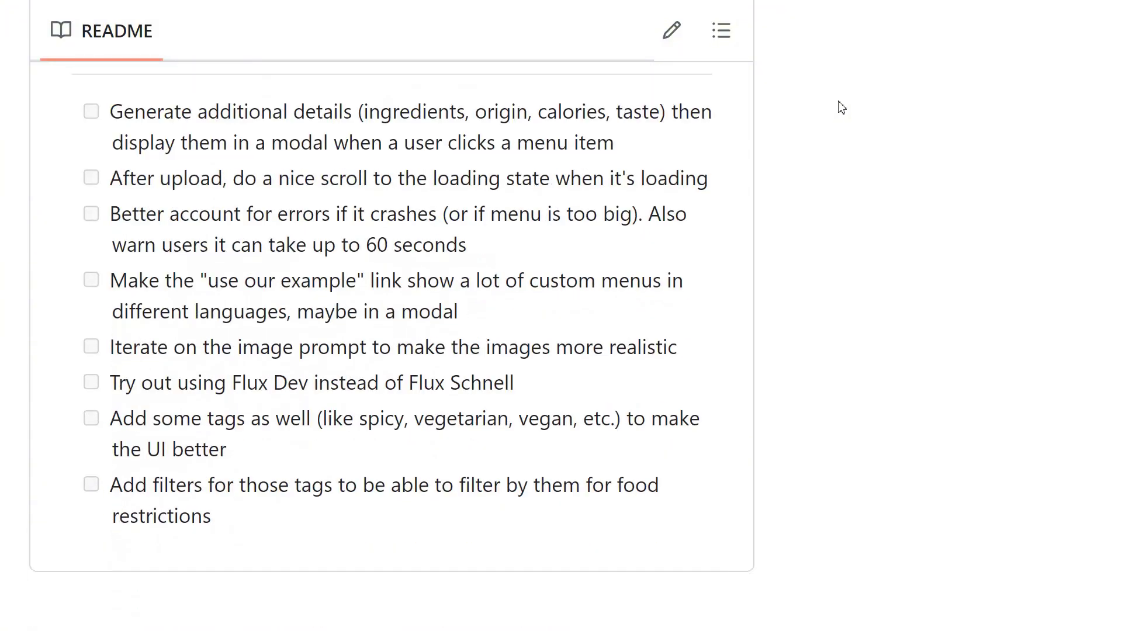
scroll(840, 107, down, 1)
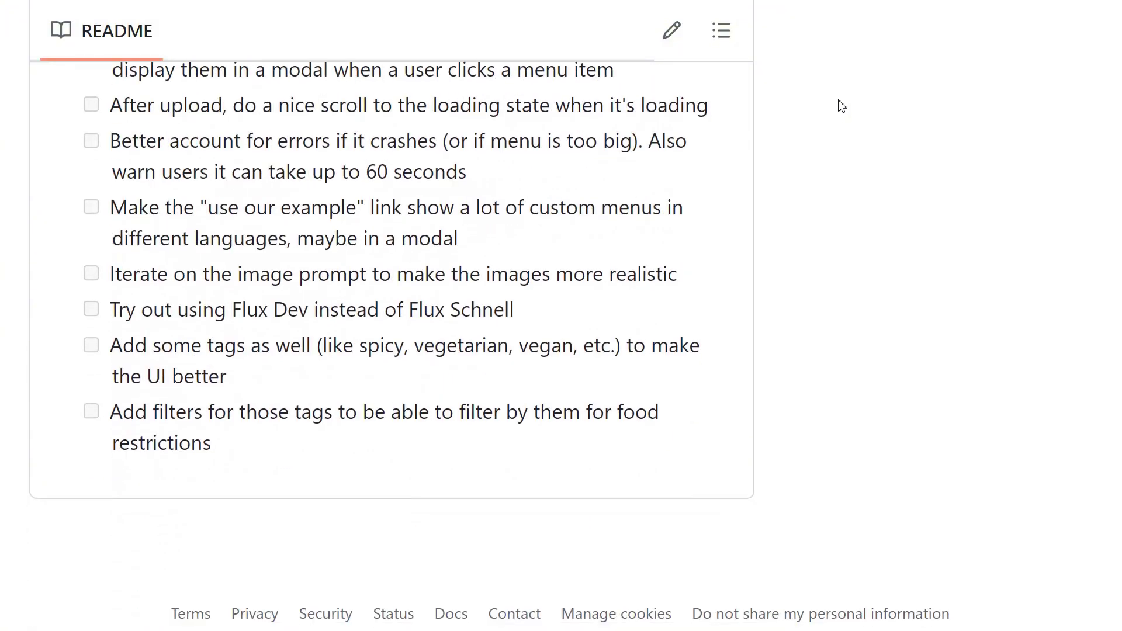
scroll(840, 107, down, 1)
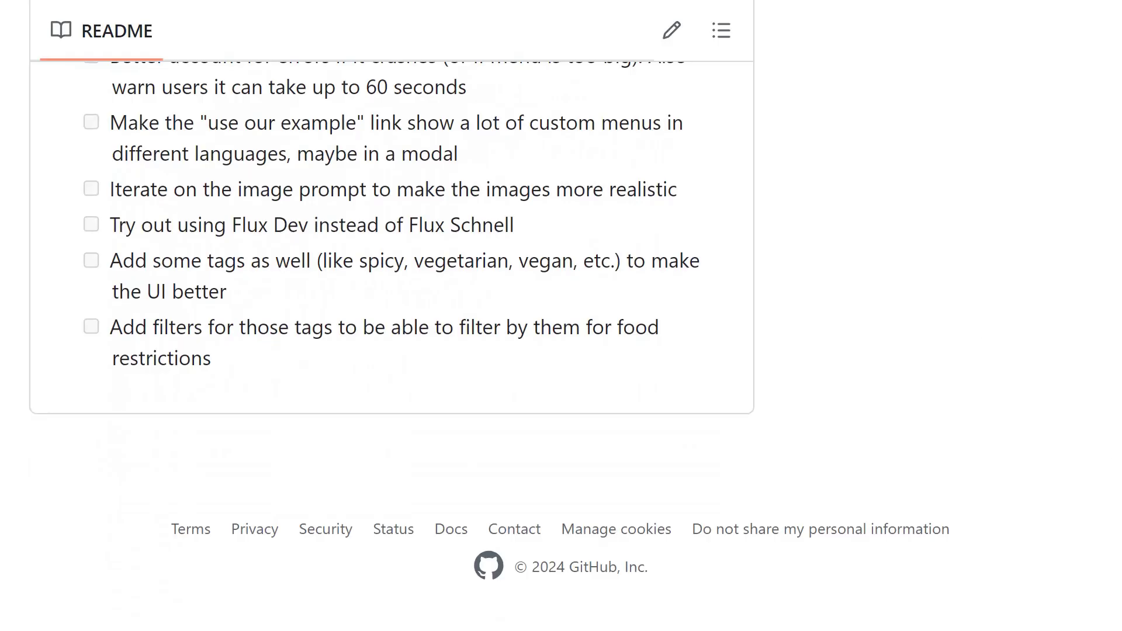
scroll(1114, 167, up, 5)
scroll(1115, 167, up, 5)
scroll(1114, 172, up, 5)
scroll(1112, 57, up, 2)
scroll(1112, 57, up, 1)
click(851, 394)
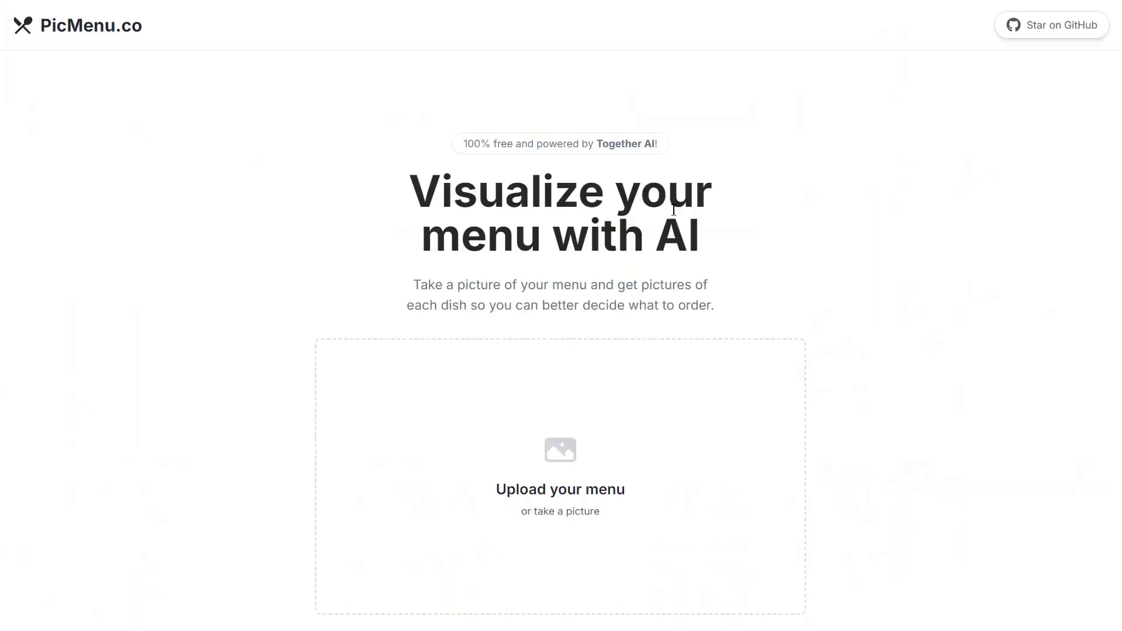
scroll(794, 206, down, 1)
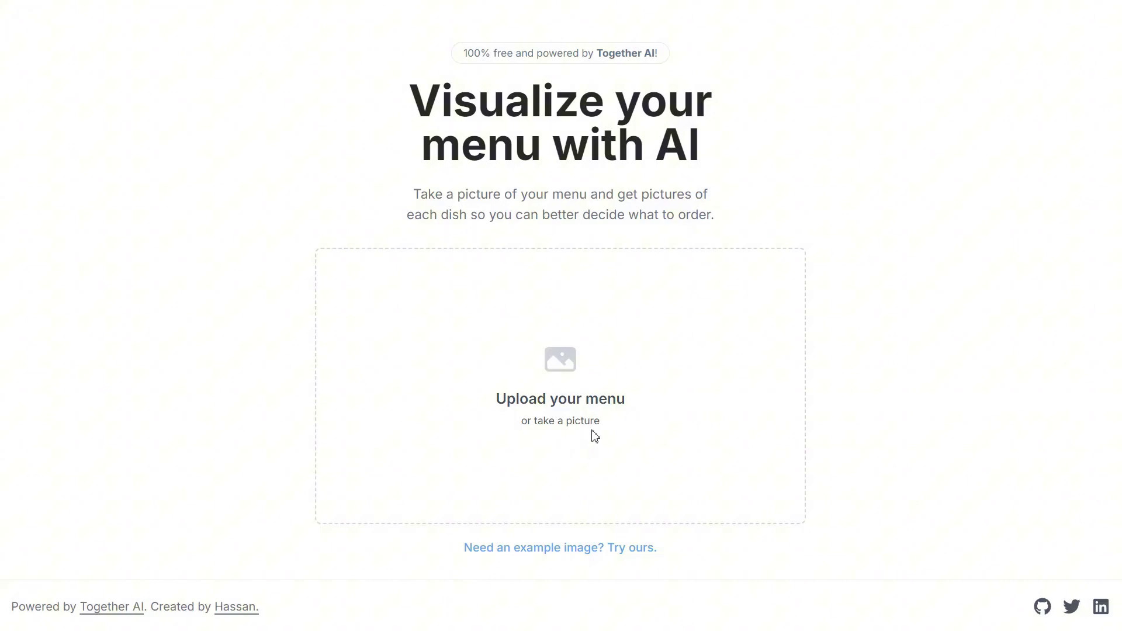
click(523, 554)
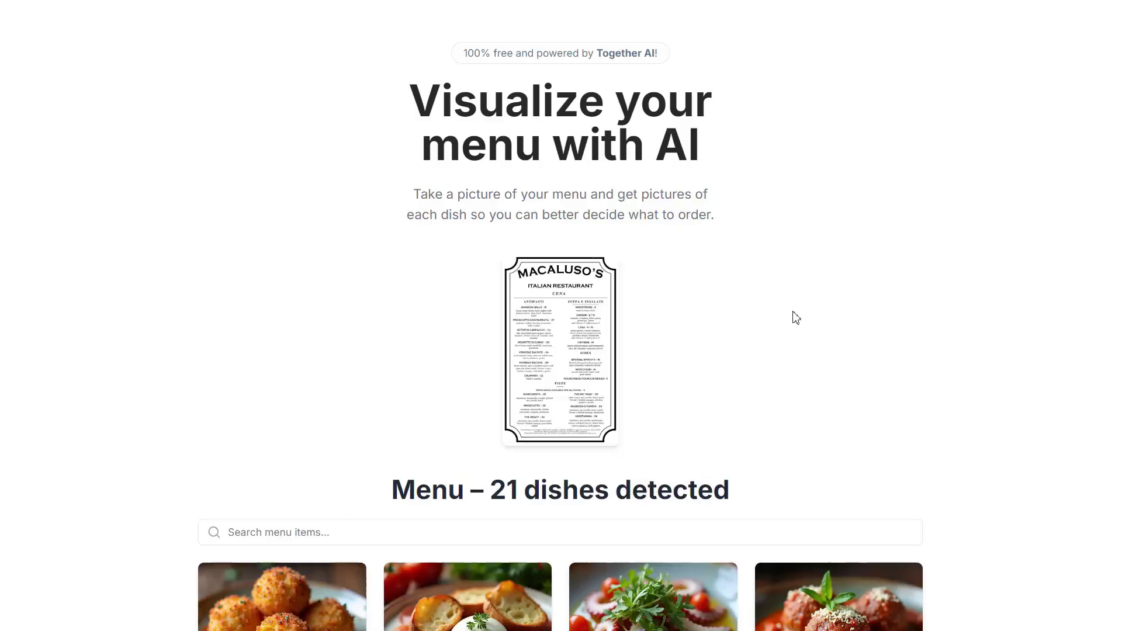
scroll(795, 317, down, 1)
scroll(795, 315, down, 1)
scroll(802, 289, down, 1)
scroll(583, 307, down, 1)
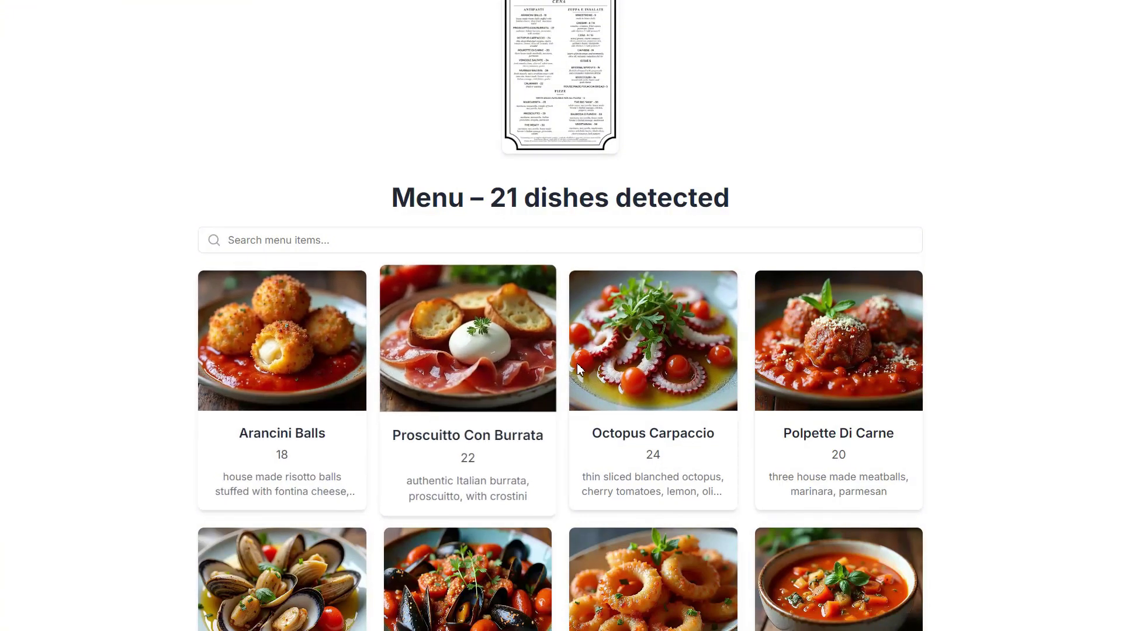
scroll(829, 359, down, 1)
scroll(848, 342, down, 2)
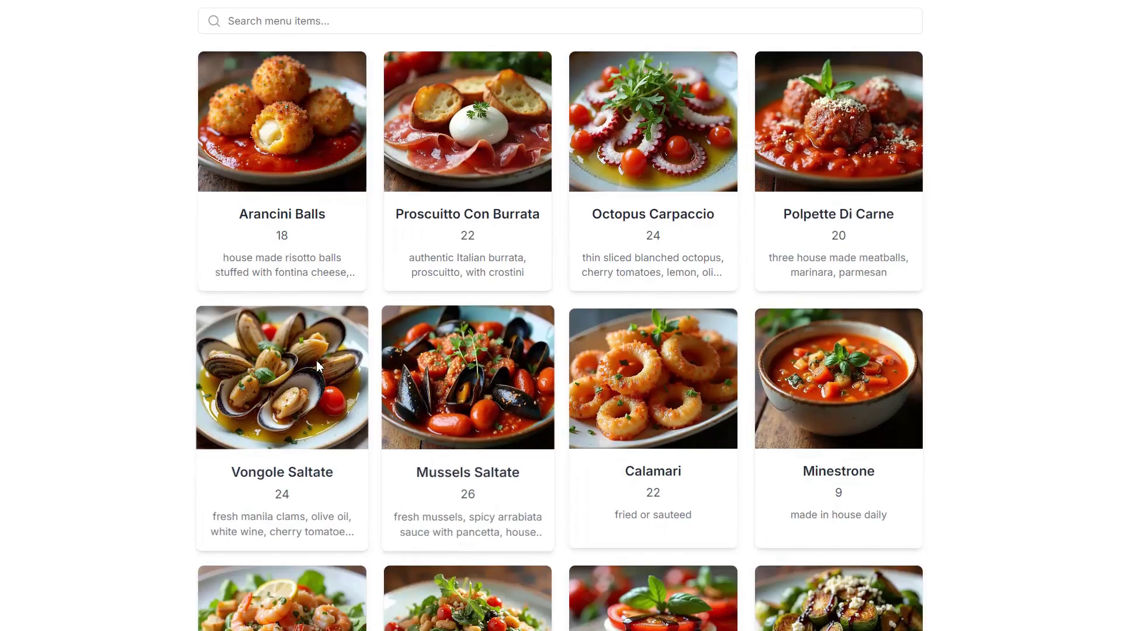
scroll(832, 369, down, 1)
scroll(832, 367, down, 2)
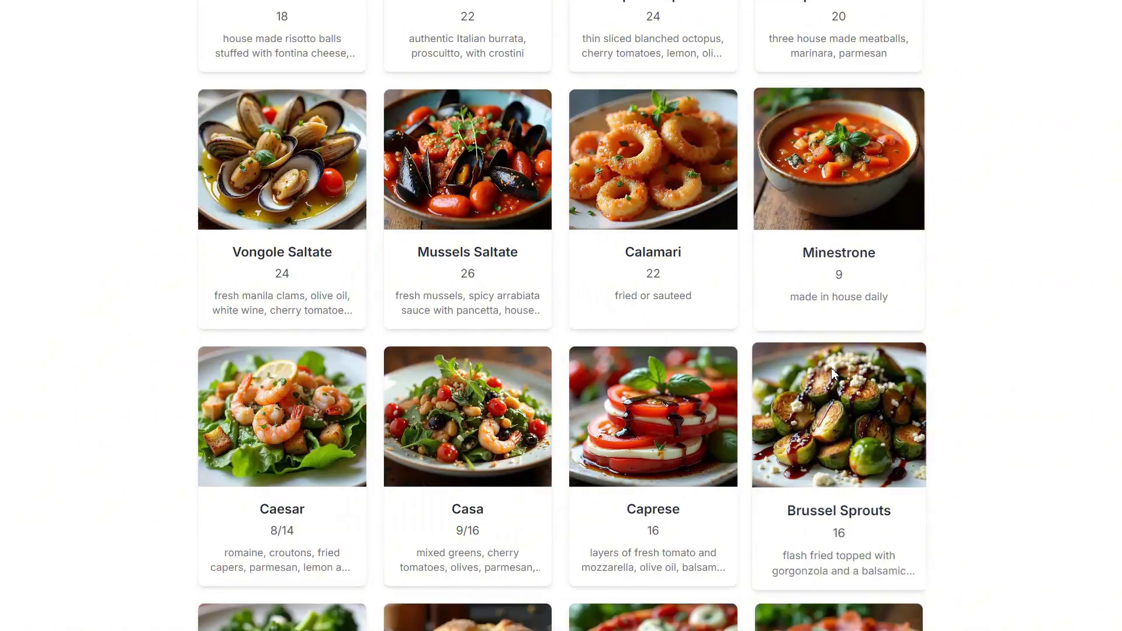
scroll(832, 368, down, 2)
scroll(840, 320, down, 3)
scroll(841, 320, down, 1)
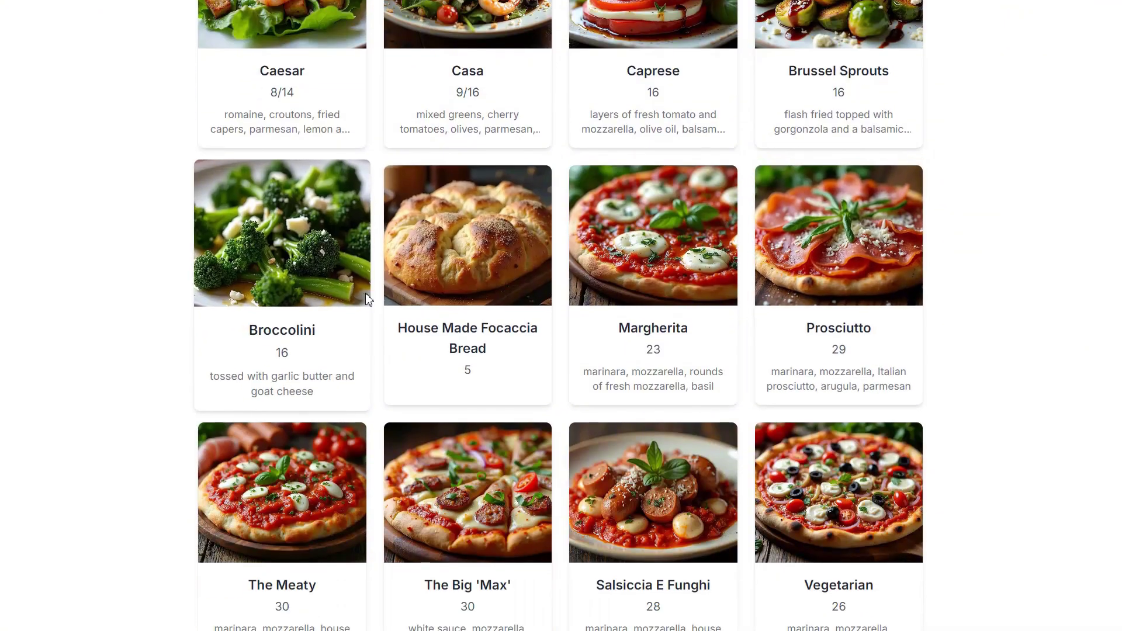
scroll(839, 301, down, 2)
scroll(839, 302, down, 1)
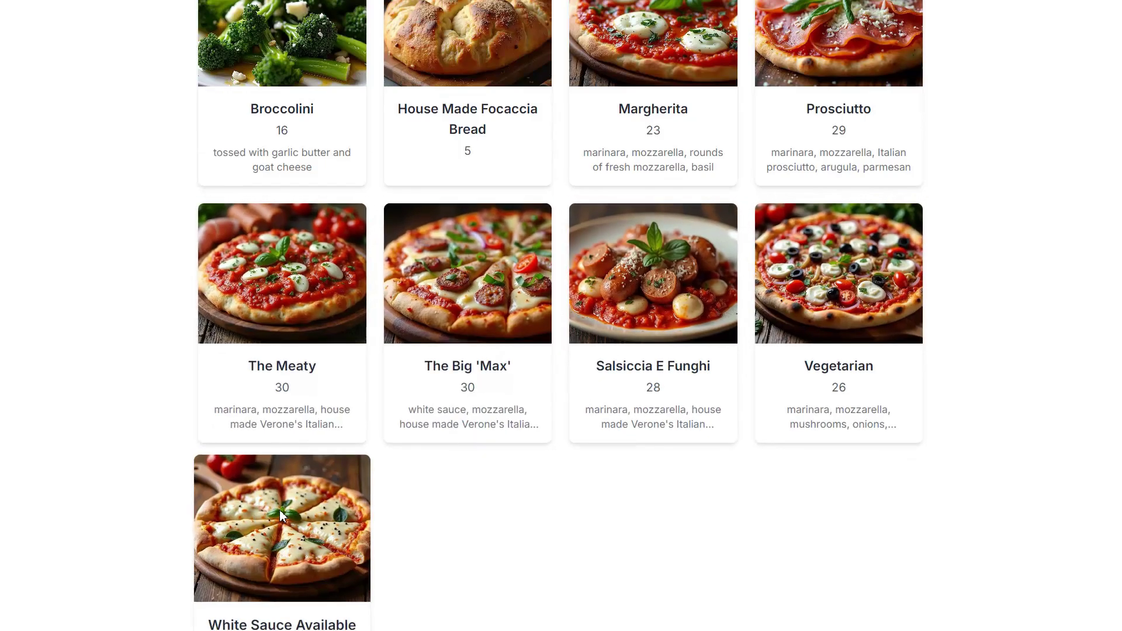
scroll(292, 495, down, 2)
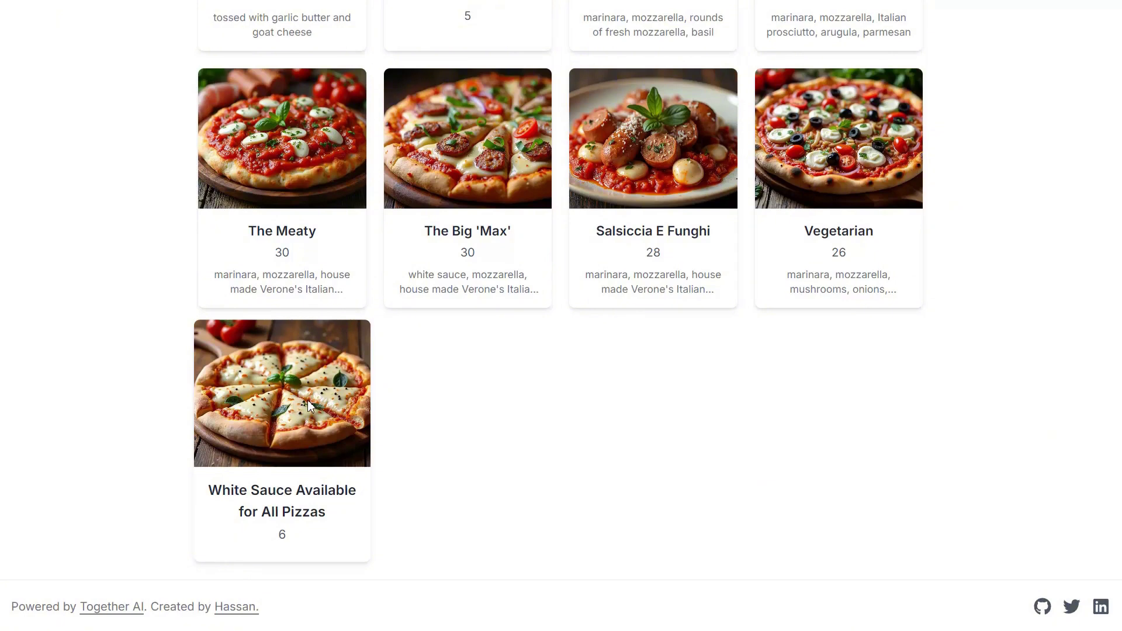
scroll(322, 352, up, 4)
scroll(327, 285, up, 4)
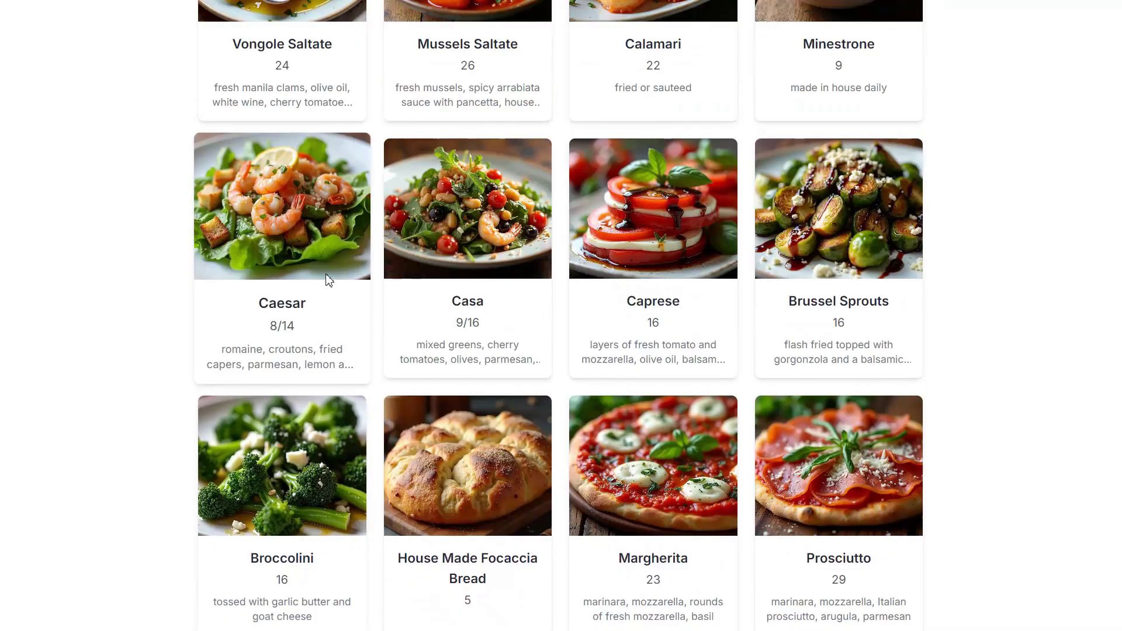
scroll(326, 271, up, 3)
scroll(321, 264, up, 3)
scroll(310, 256, up, 2)
scroll(276, 254, up, 1)
- Search the dish gallery for 'pi', then 'mea' to find The Meaty, then clear the search
click(277, 255)
text(pi)
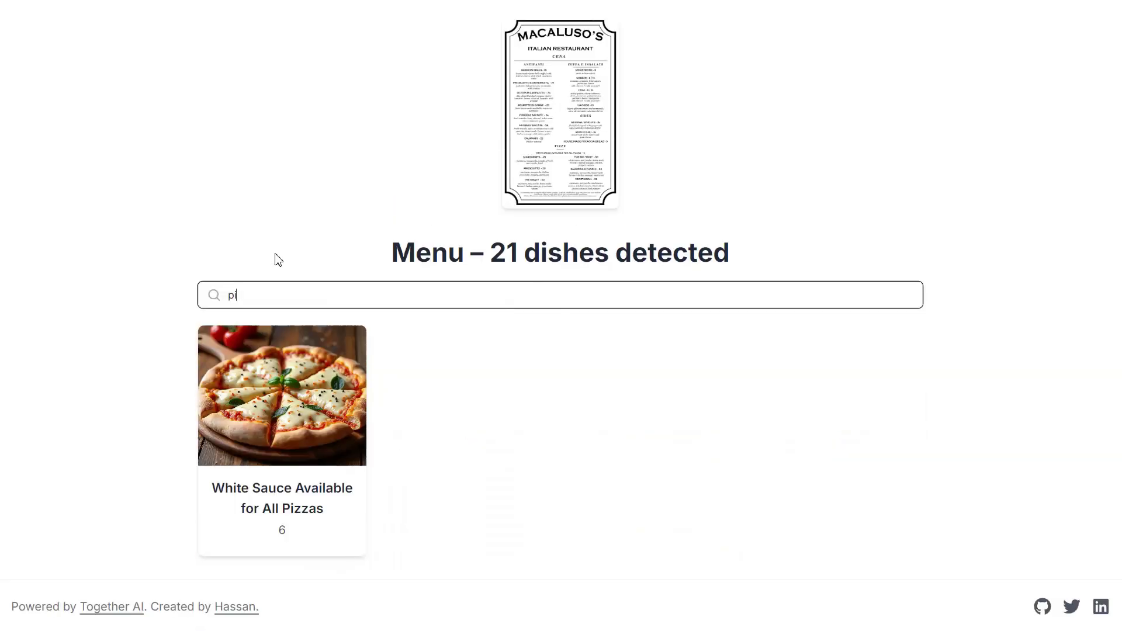
key(BackSpace)
key(BackSpace)
text(mea)
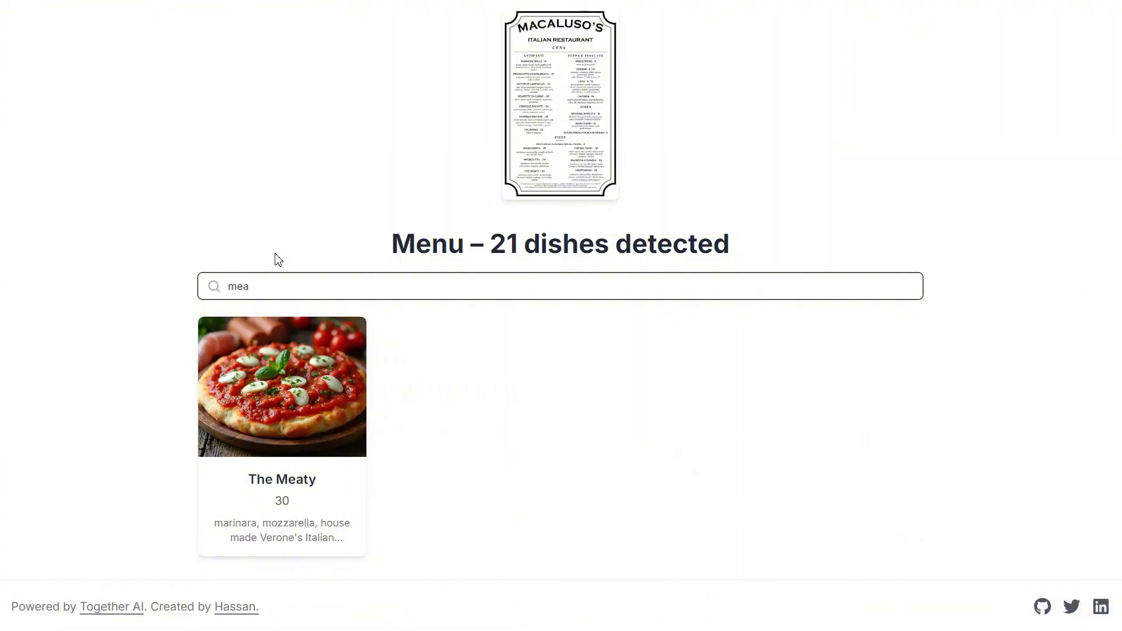
drag(252, 285, 224, 292)
key(BackSpace)
scroll(290, 242, down, 1)
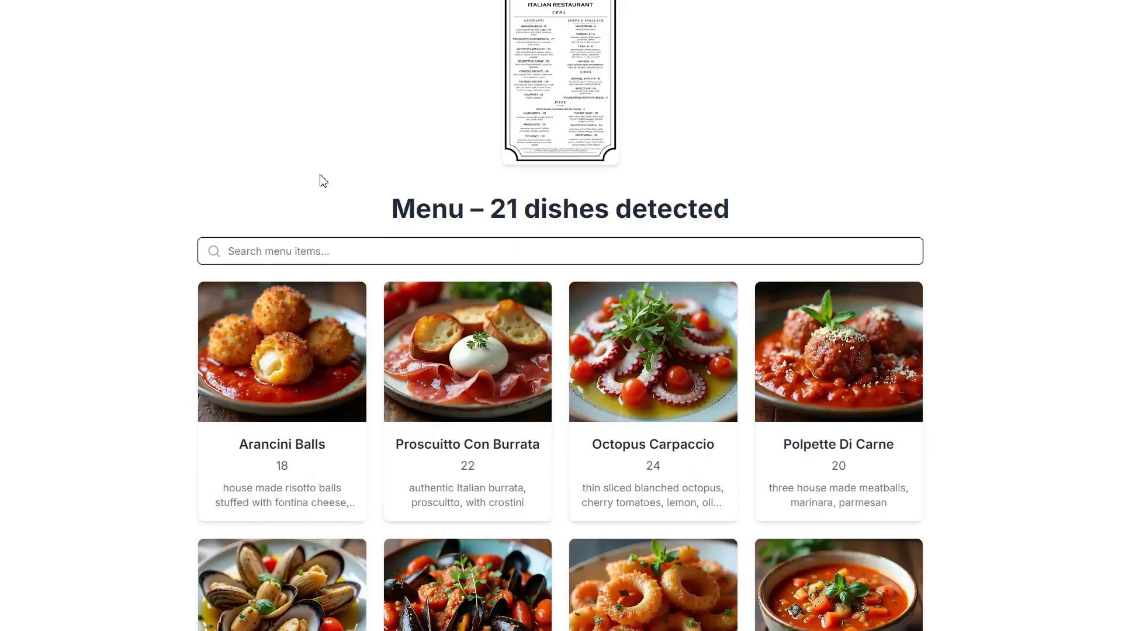
scroll(323, 181, up, 5)
scroll(322, 175, up, 3)
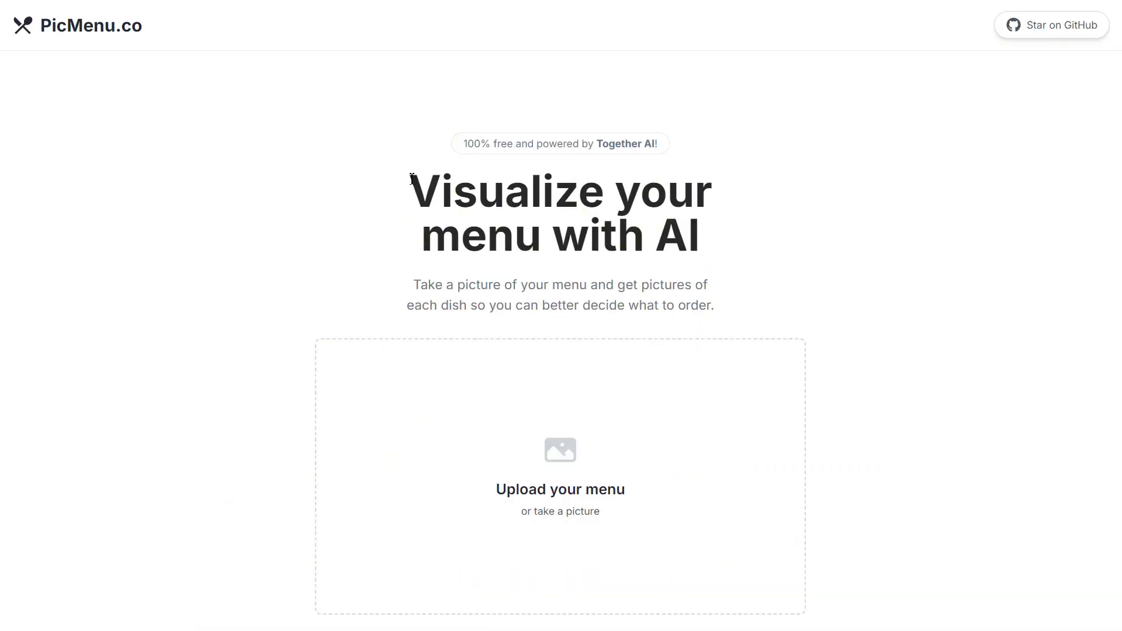
scroll(412, 180, down, 2)
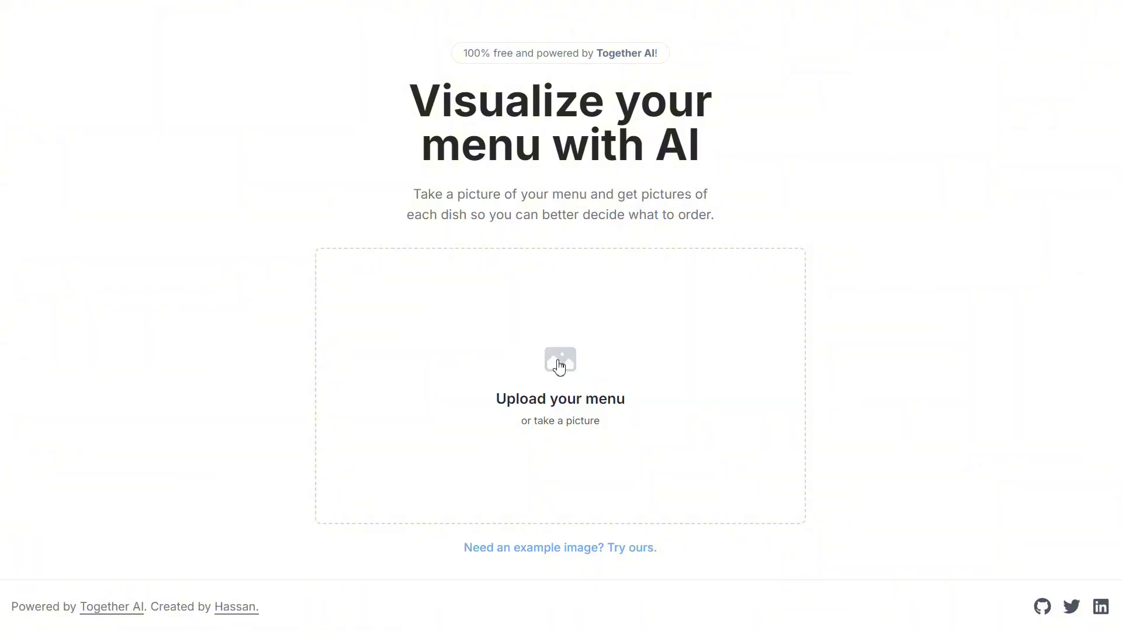